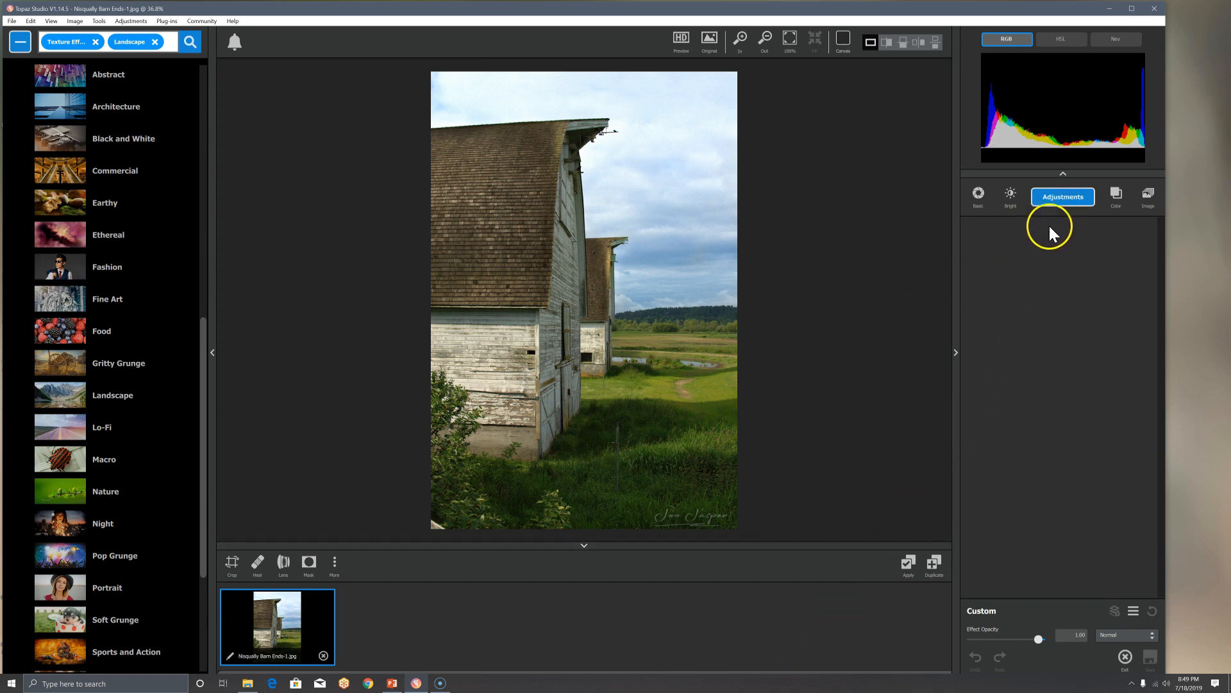
Step: Add a Black and White adjustment and collapse and expand its settings
click(1066, 203)
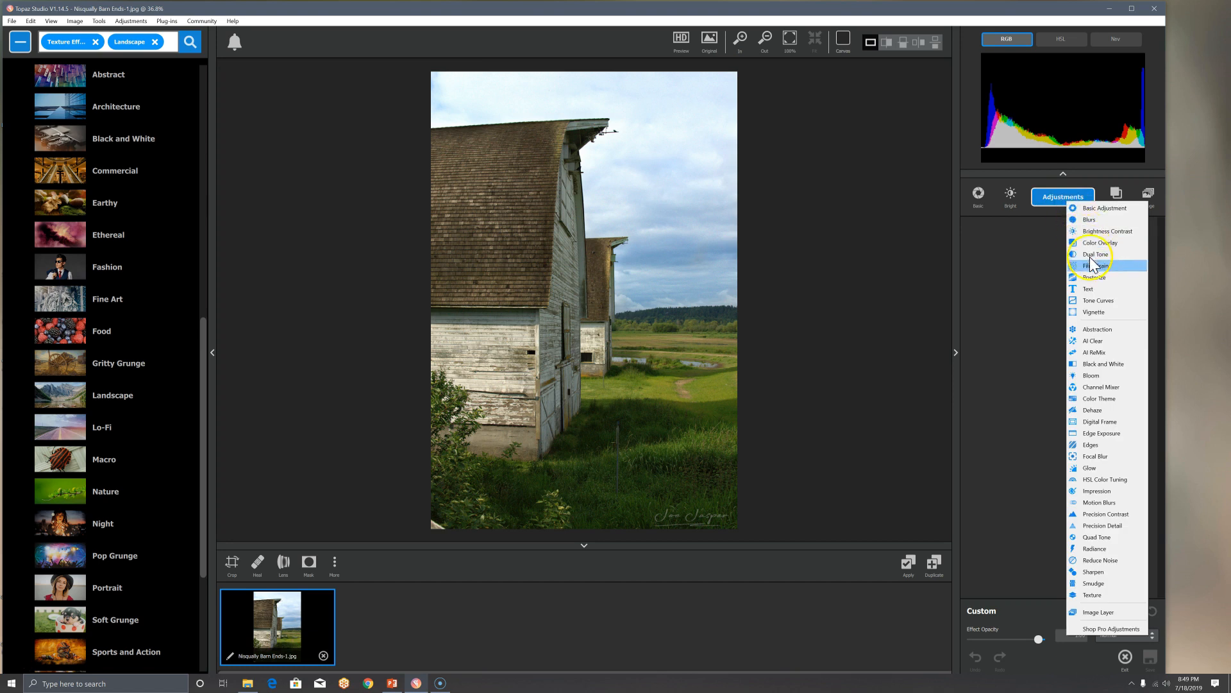
click(1096, 365)
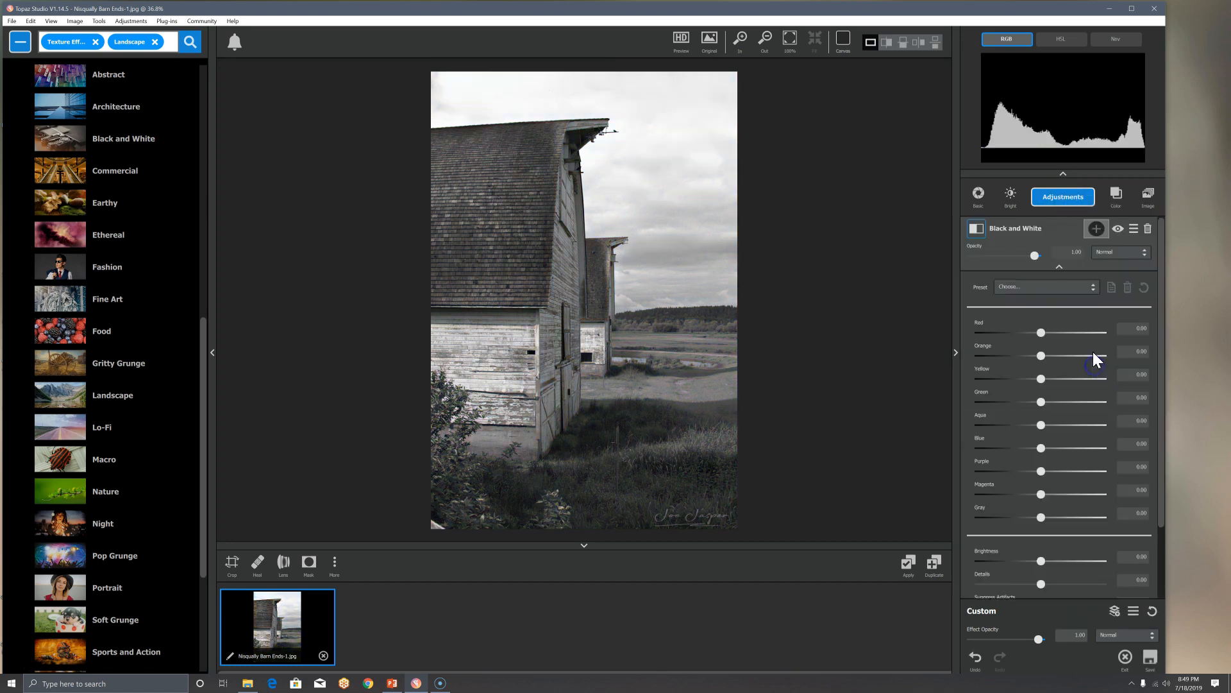
click(1066, 269)
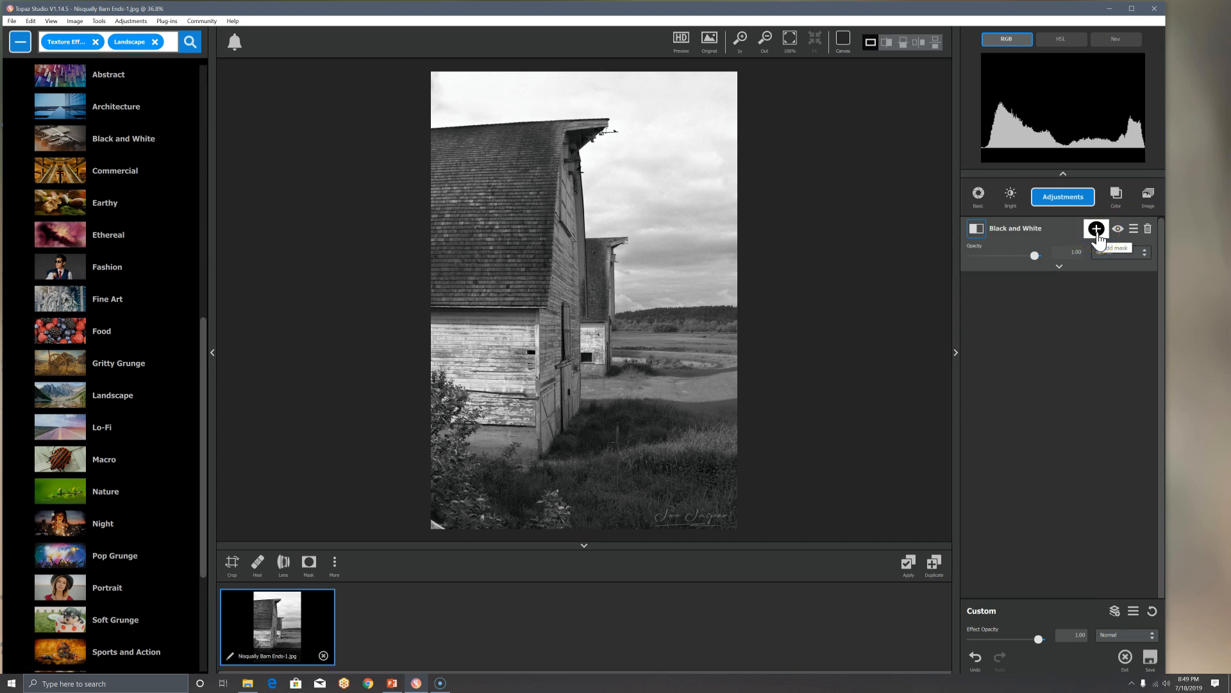
click(1119, 233)
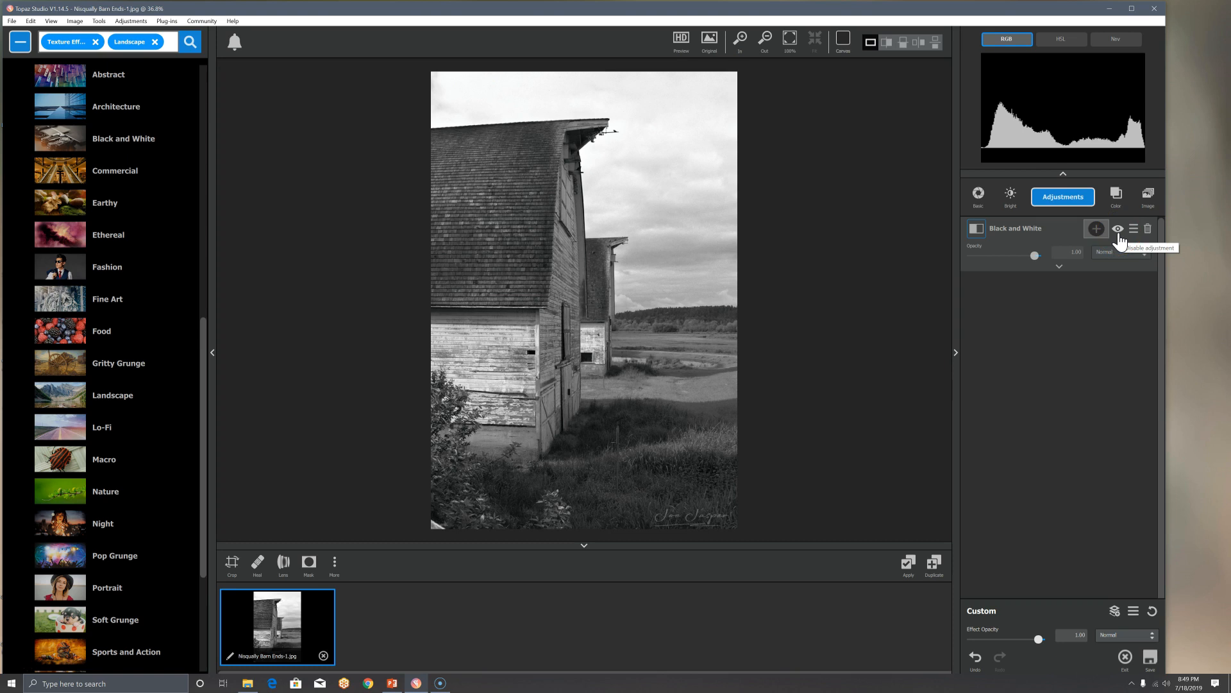
click(1133, 237)
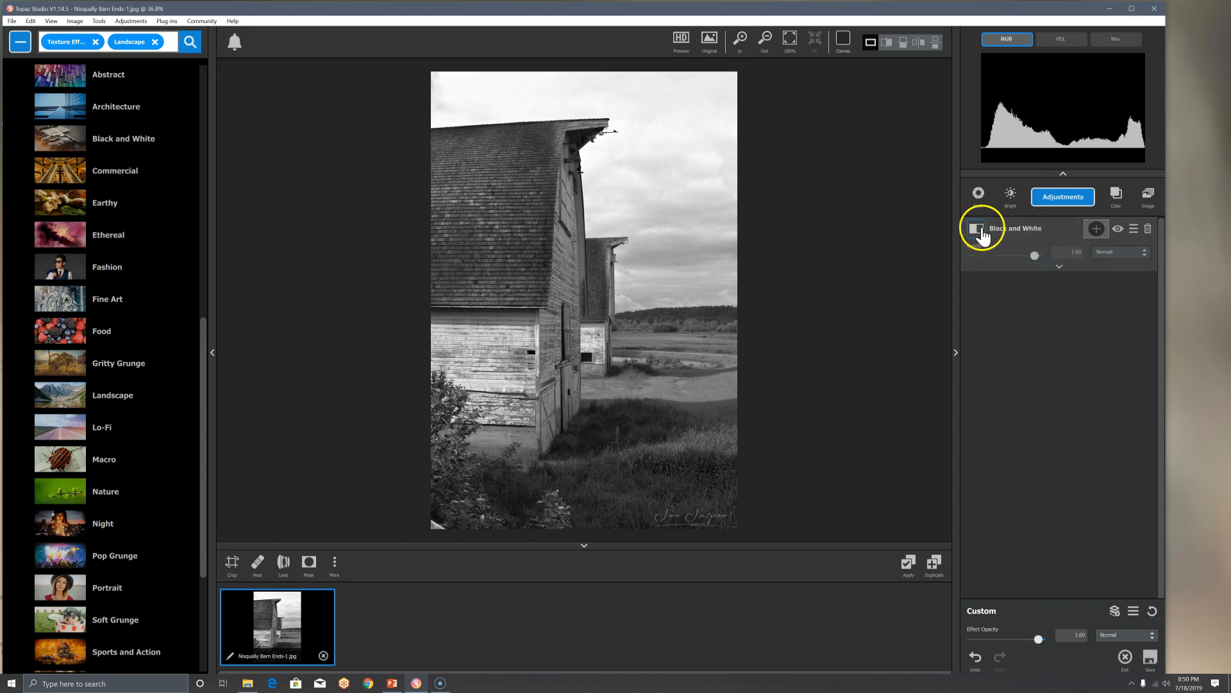
click(1059, 268)
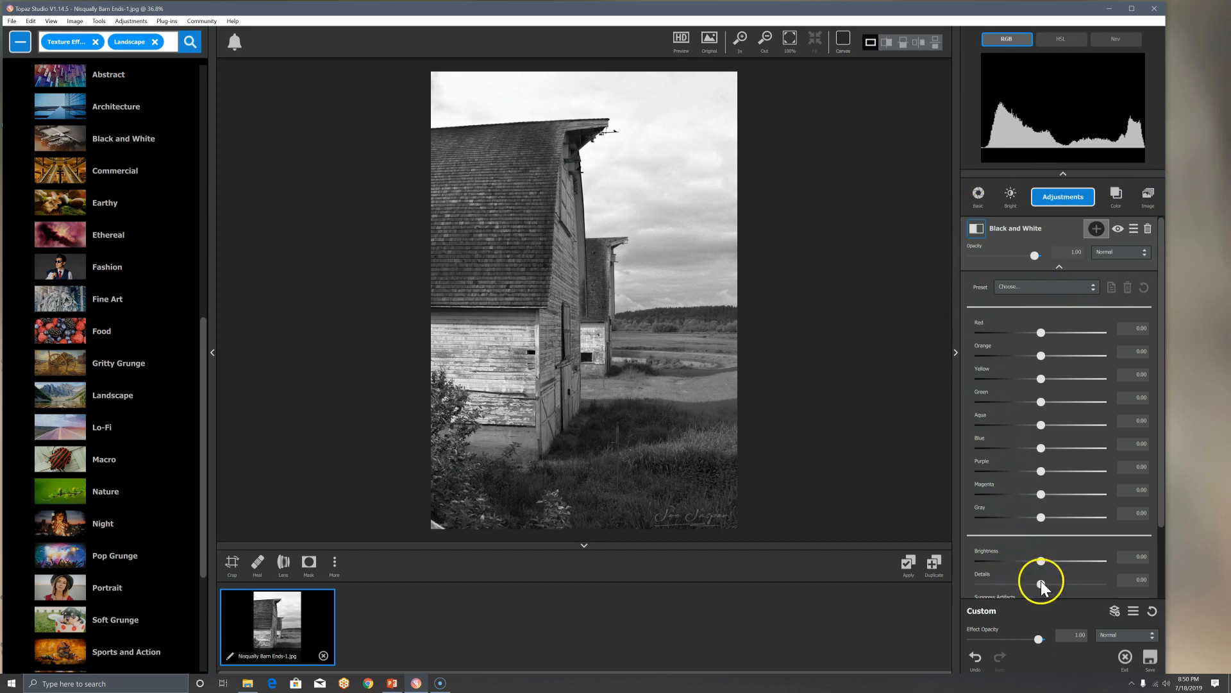
Step: Add a mask to the Black and White adjustment and build a luminosity selection from the sky
click(1096, 229)
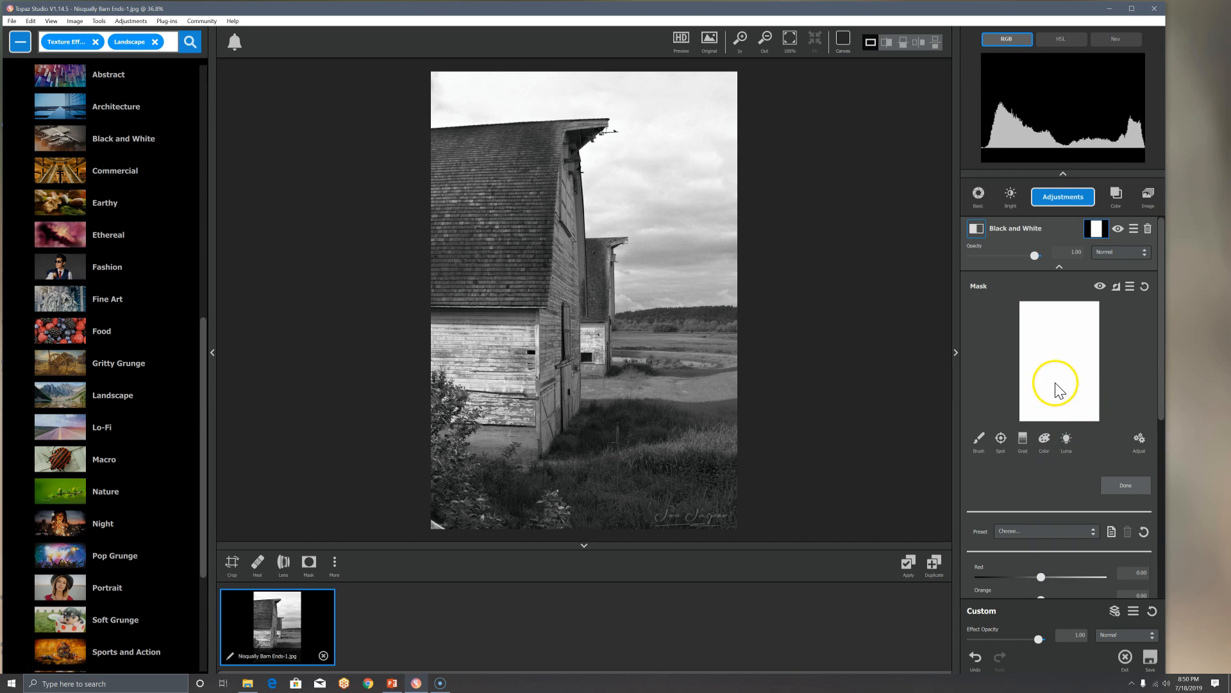
click(1097, 229)
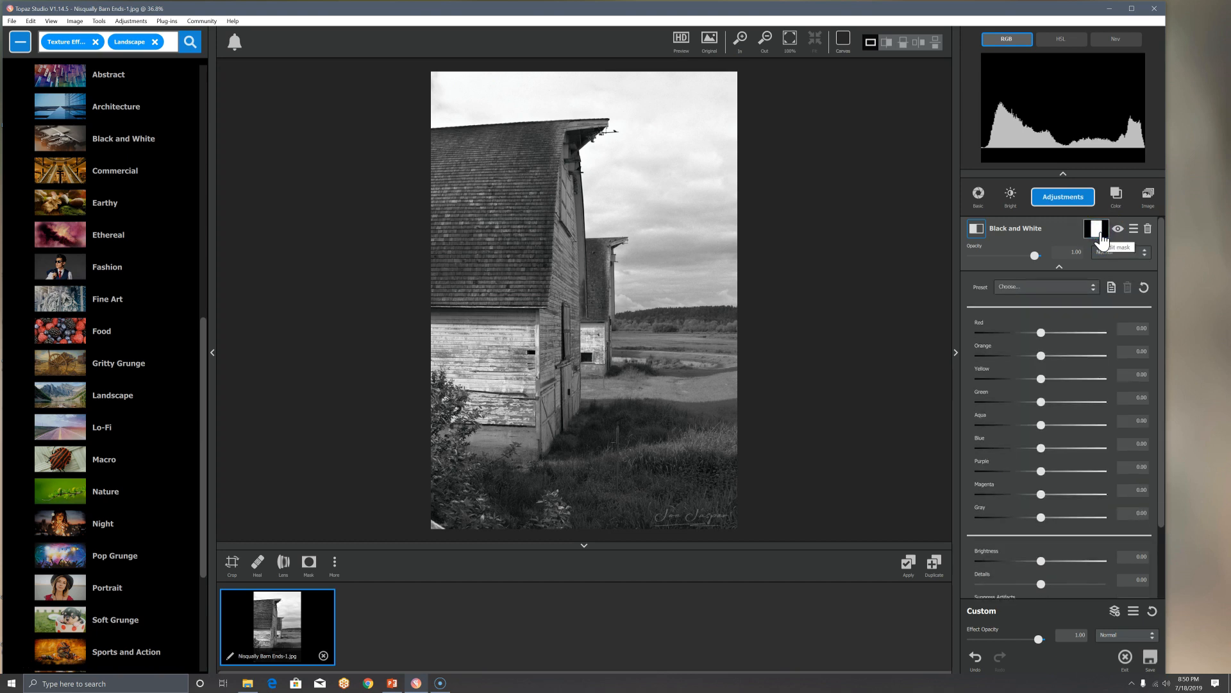
click(1098, 232)
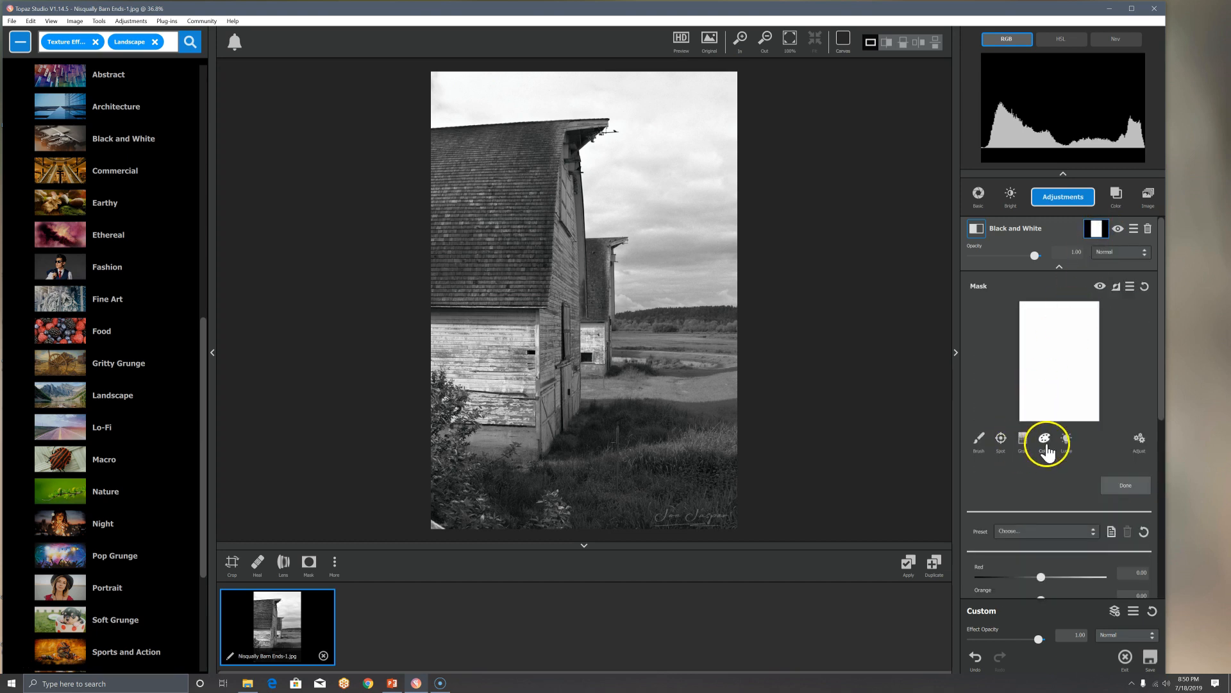
click(1067, 438)
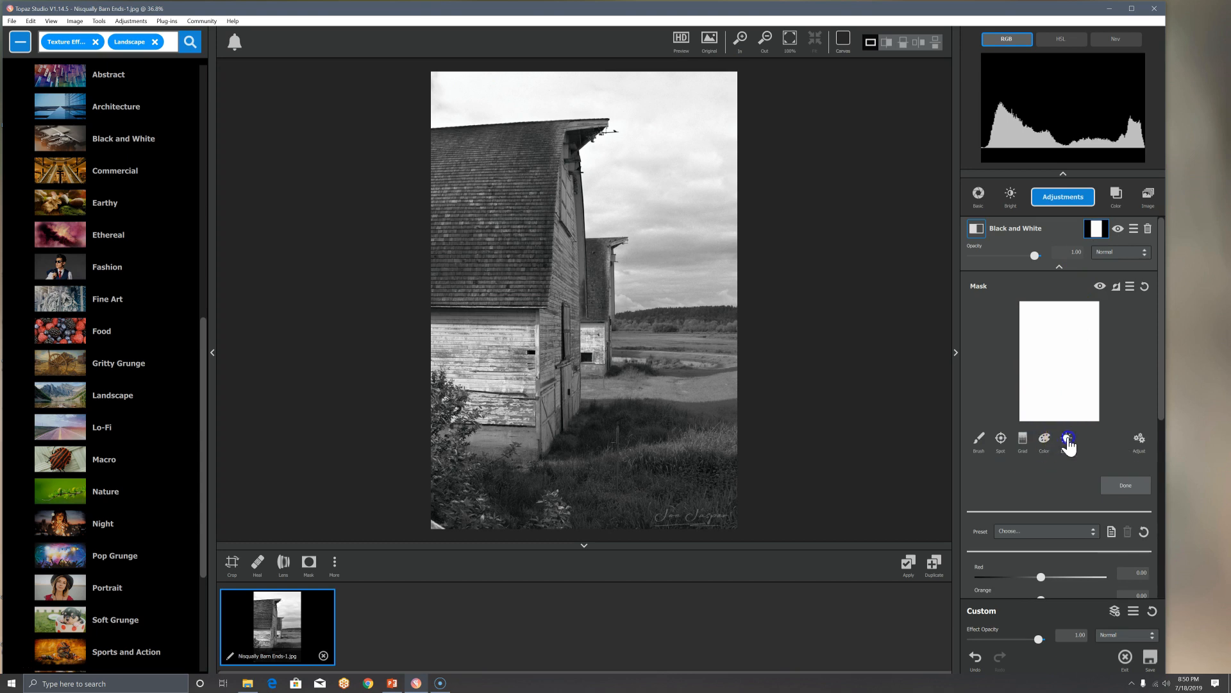
click(674, 186)
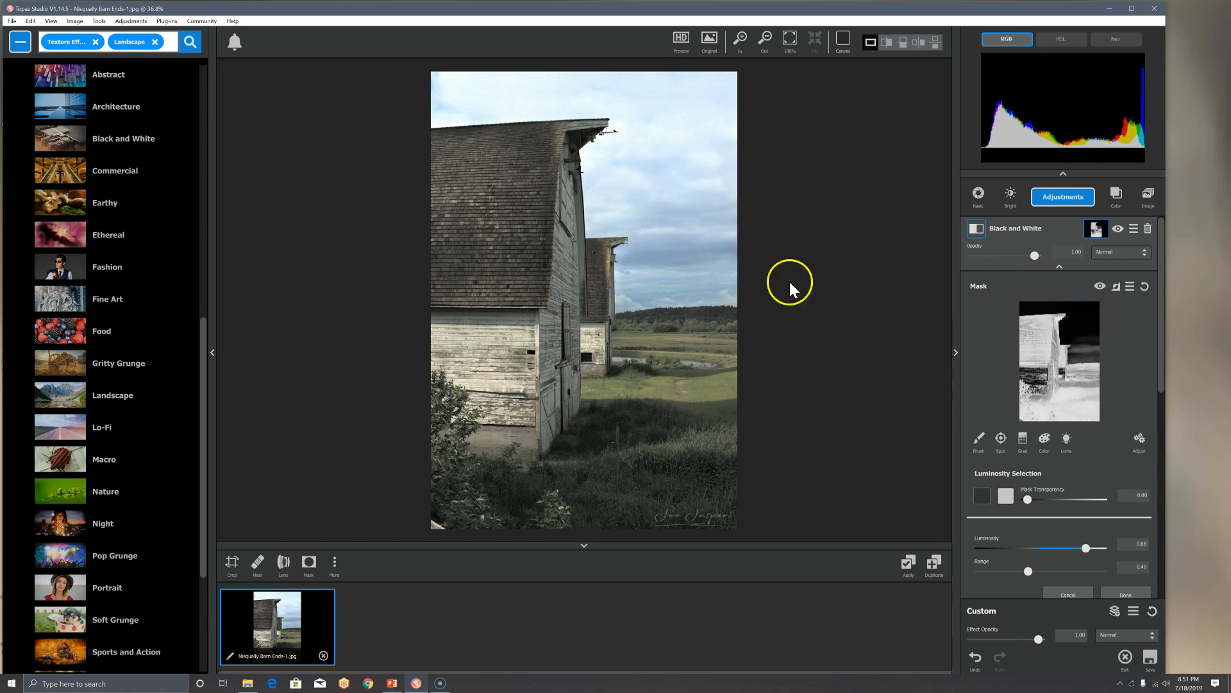
Step: Delete the Black and White adjustment
click(1140, 295)
click(1148, 230)
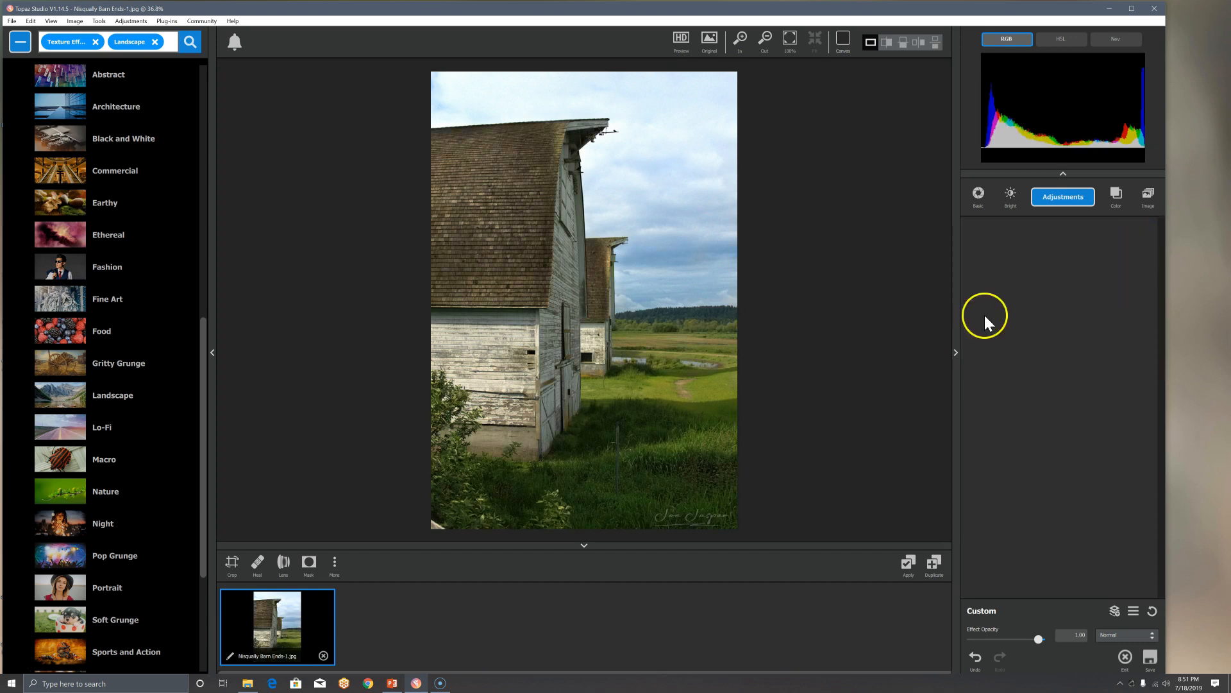
Step: Apply the Color Burst effect from the Landscape category
click(128, 399)
drag(203, 115, 197, 185)
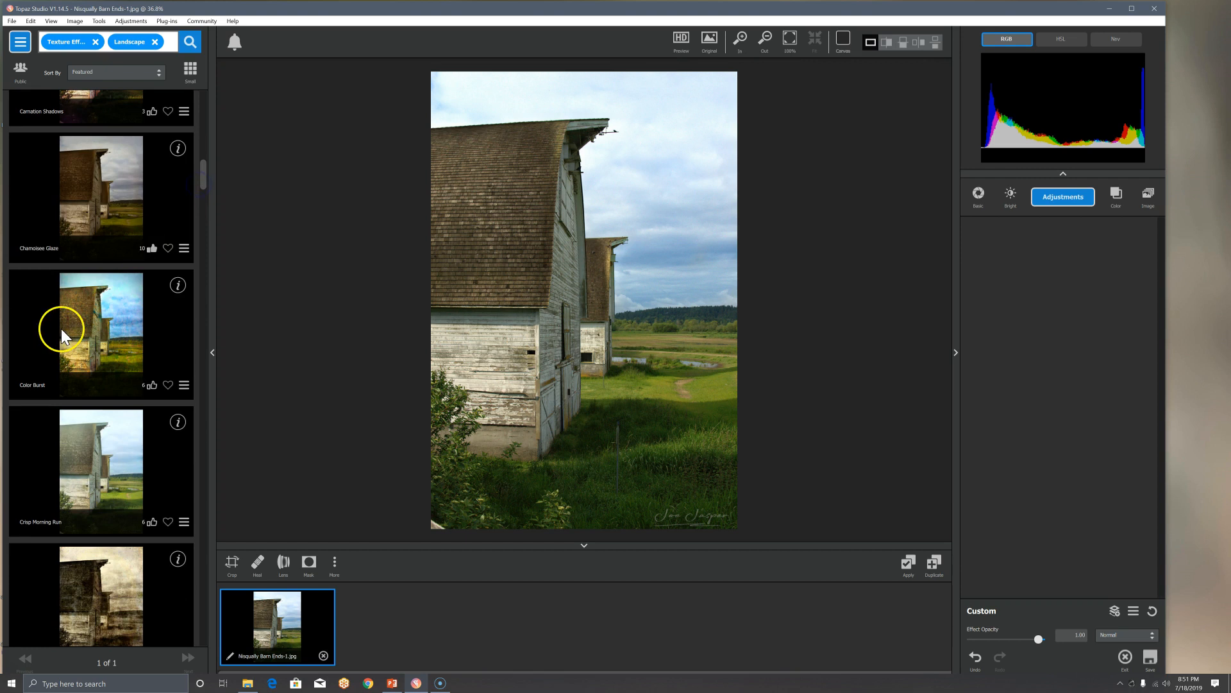
click(61, 329)
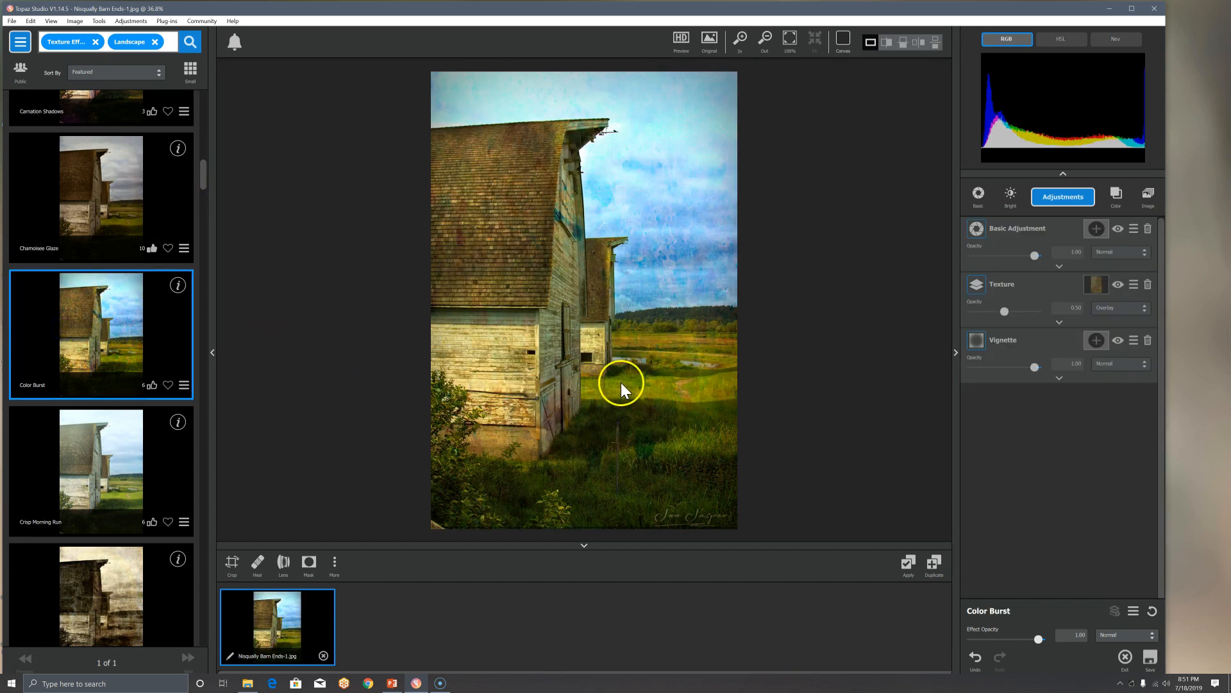
Step: Lower the Basic Adjustment opacity to about 0.85 and the Texture opacity to about 0.18
drag(1033, 255, 1025, 256)
drag(1003, 313, 984, 314)
click(814, 367)
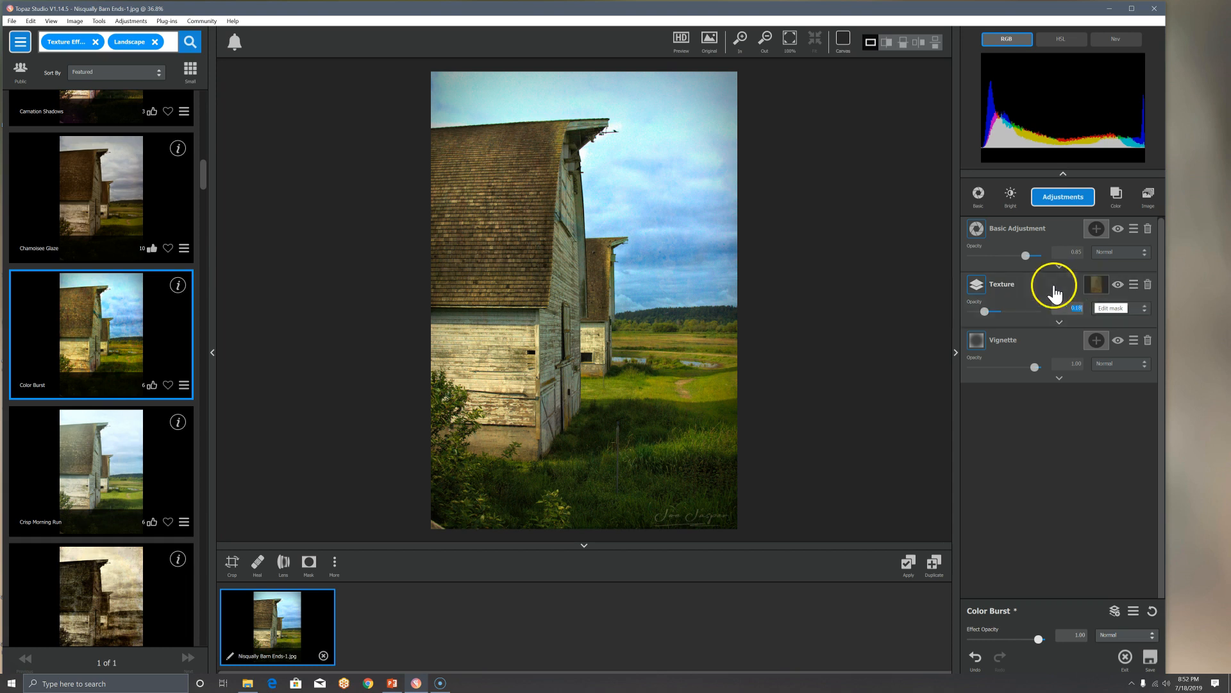
Step: Open the Texture layer's mask and texture settings, then collapse them again
click(1094, 284)
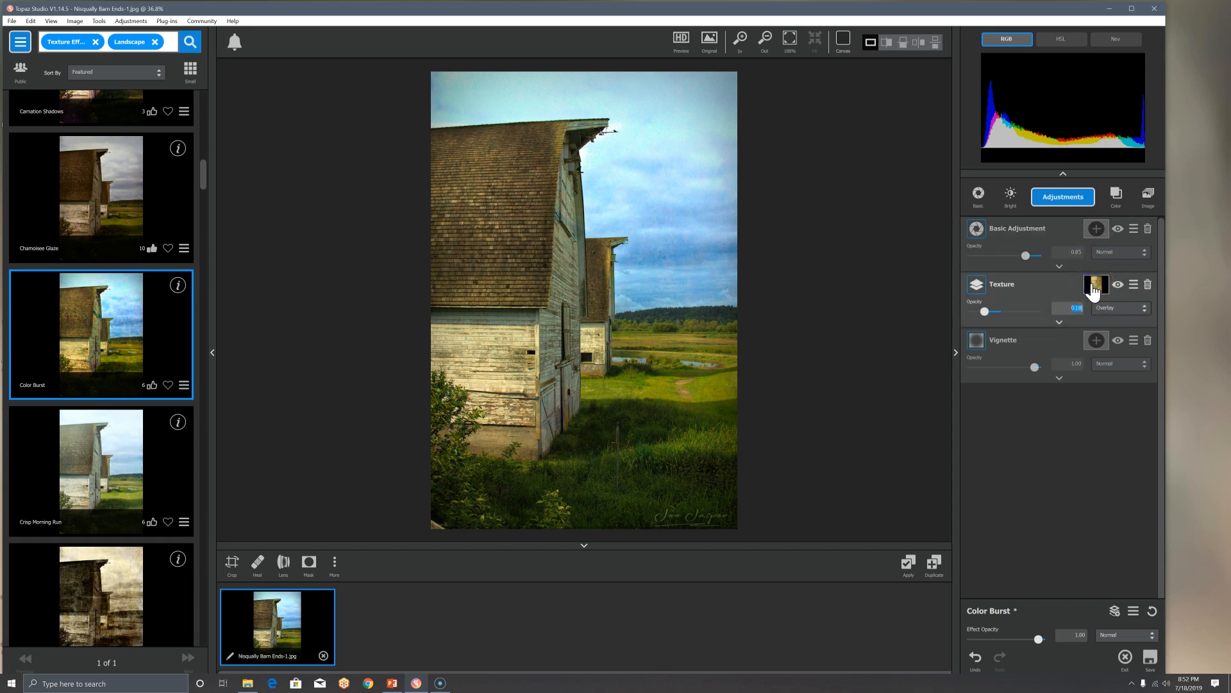
click(1093, 287)
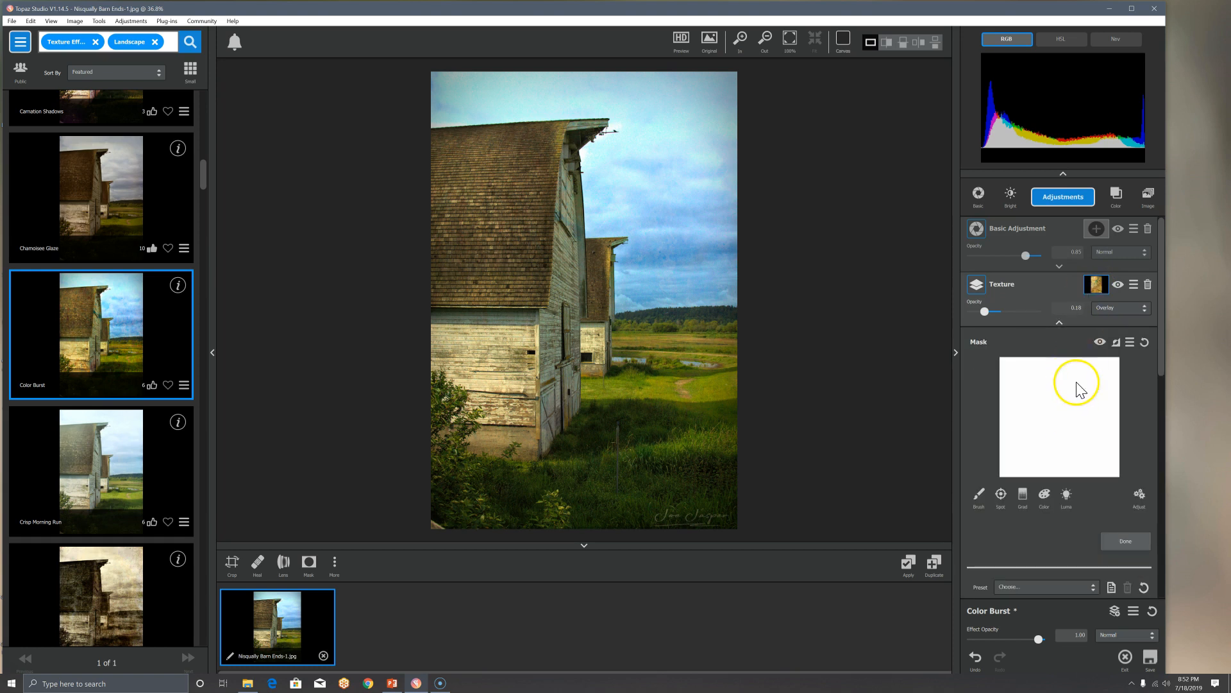
click(1100, 284)
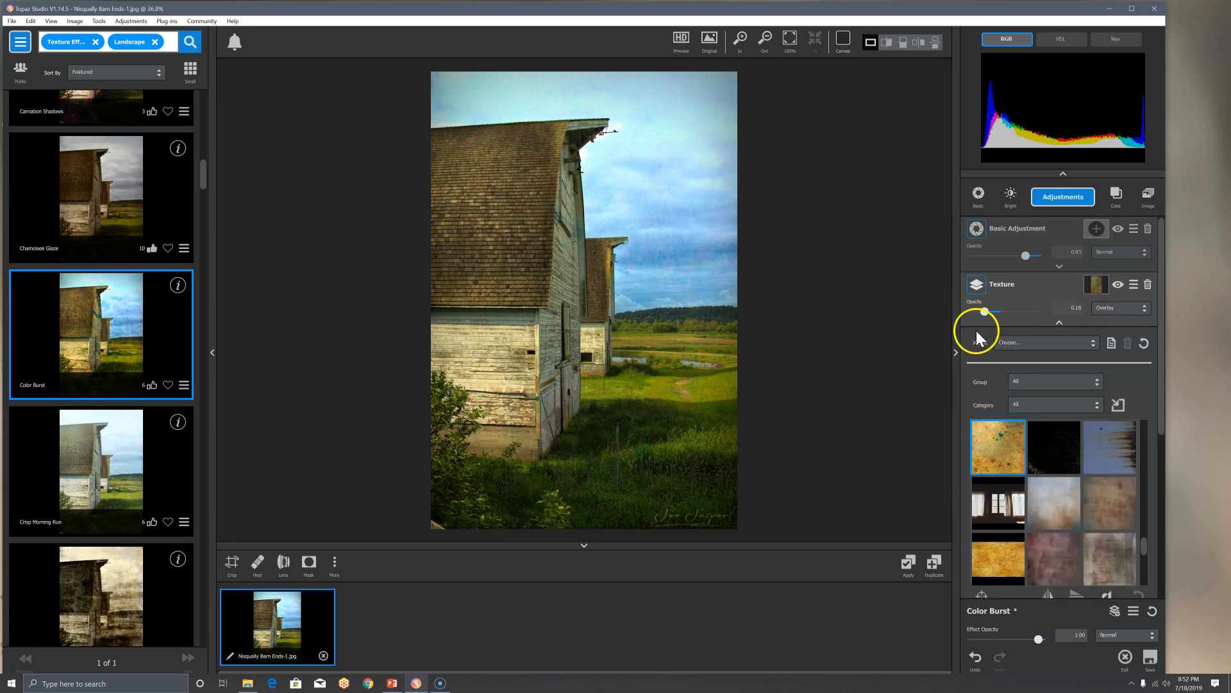
click(1058, 321)
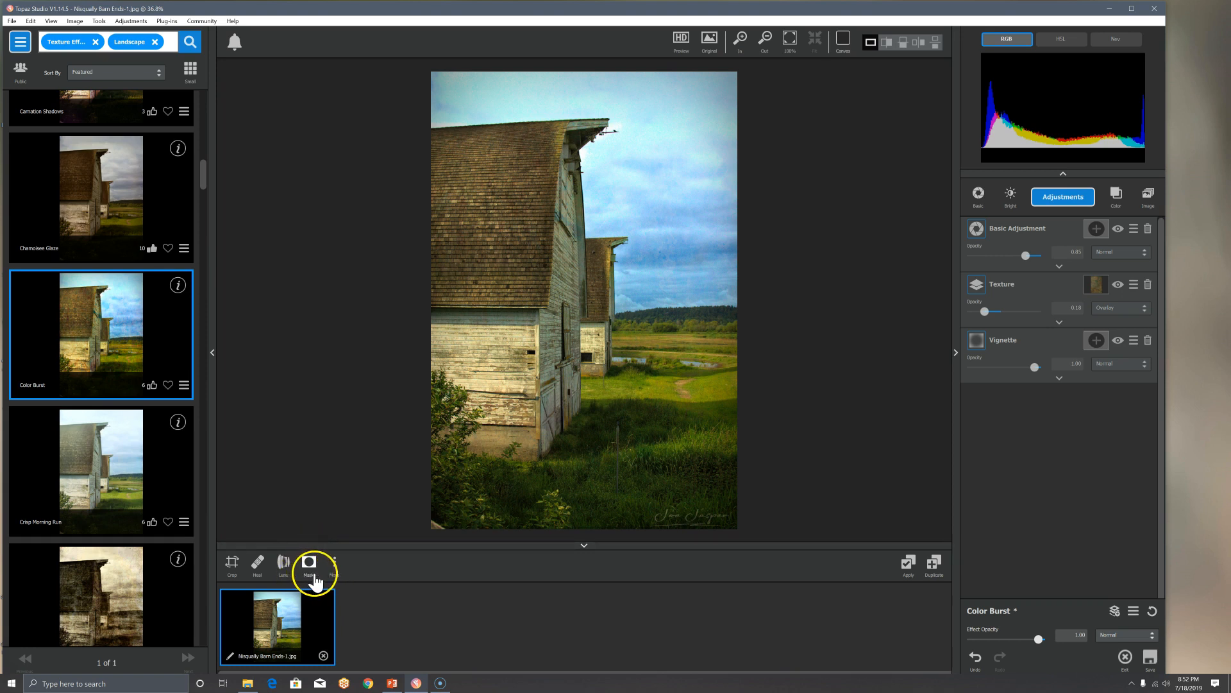
Step: Create an effect mask for the whole effect using a color selection sampled from the sky
click(585, 546)
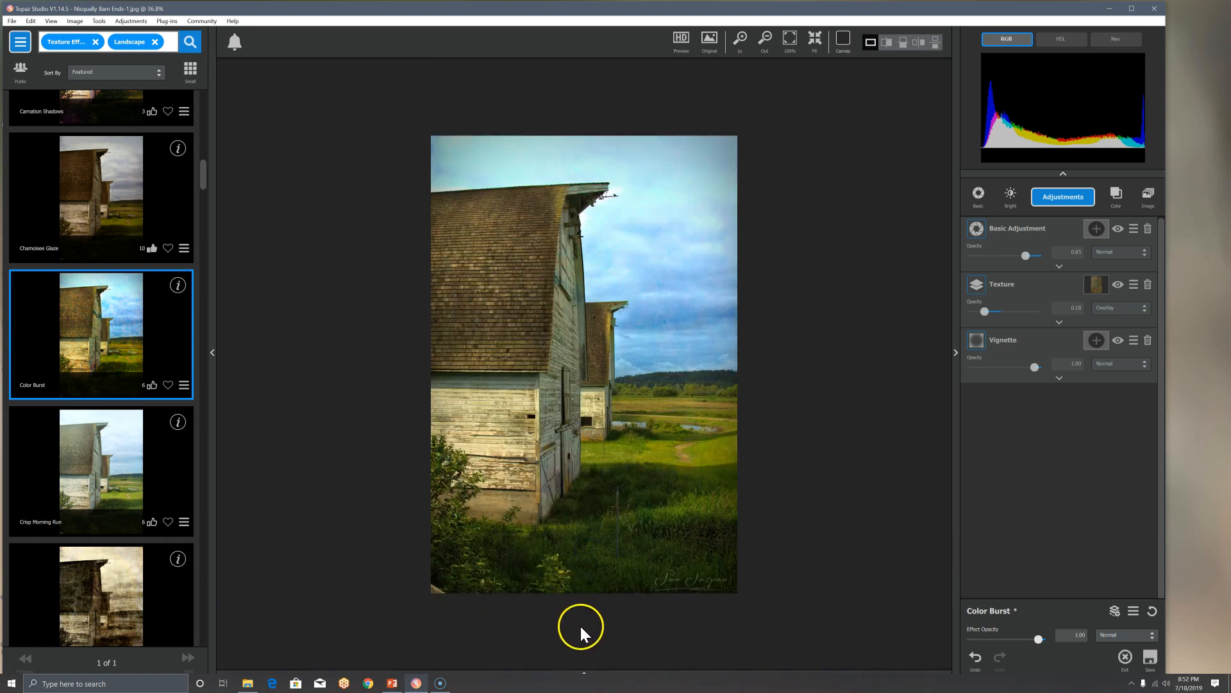
click(586, 674)
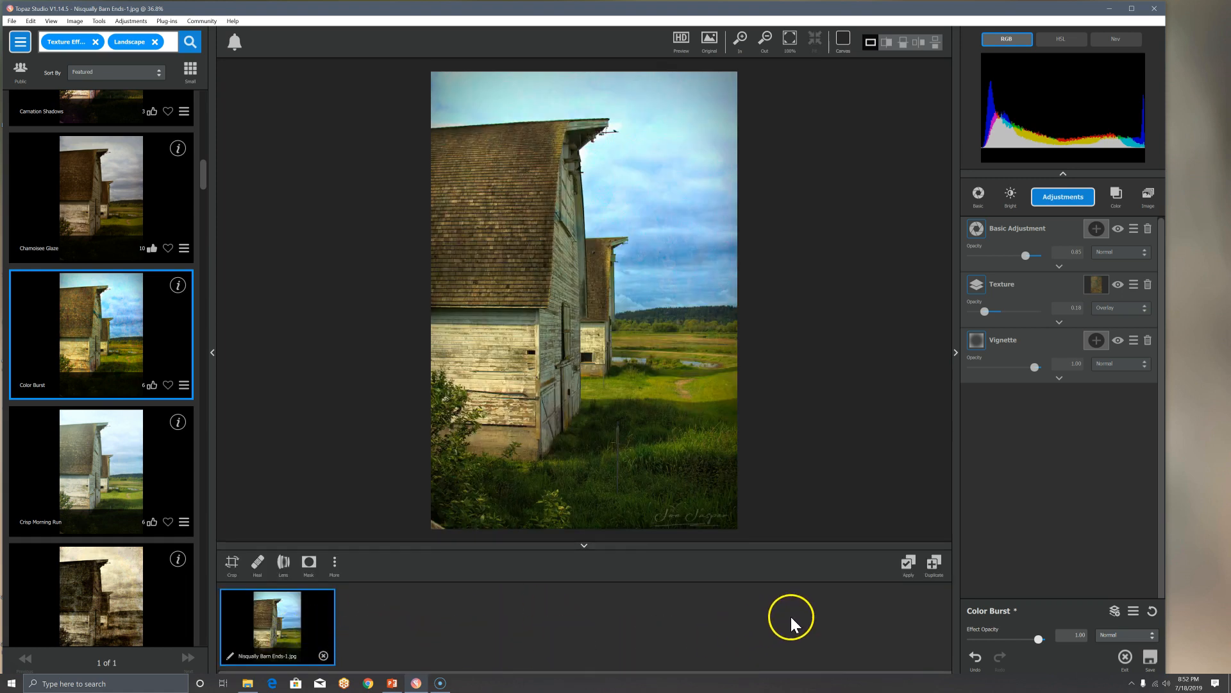
click(308, 565)
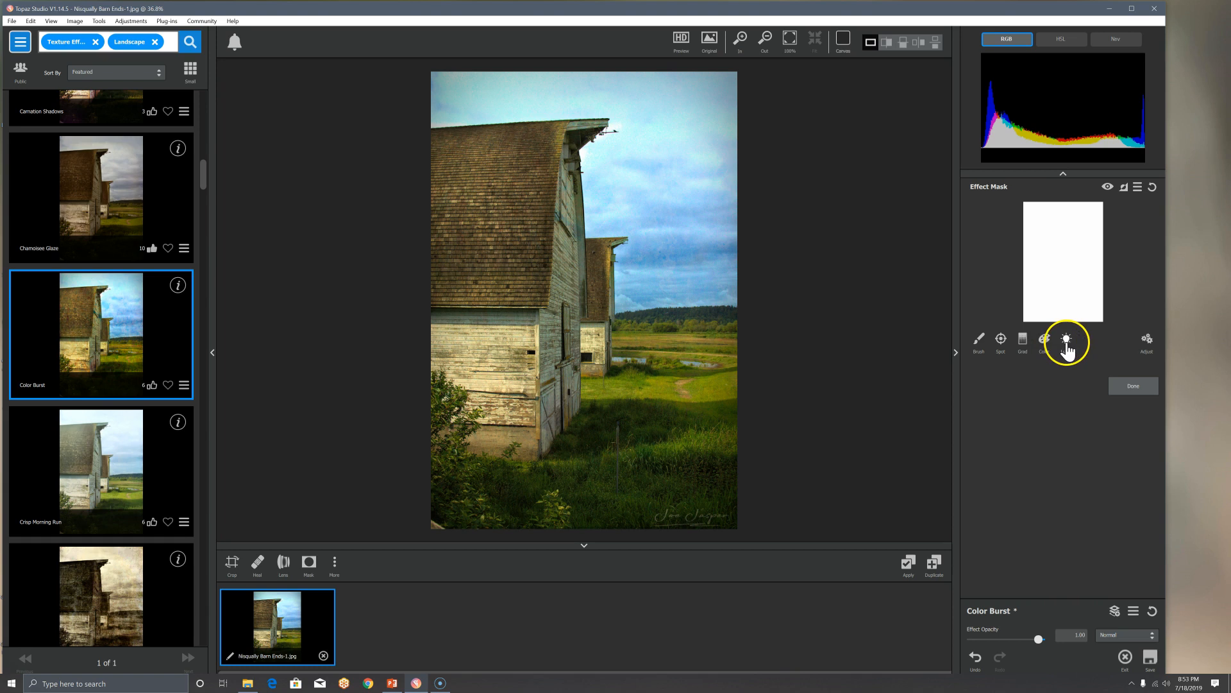
click(1046, 341)
click(717, 237)
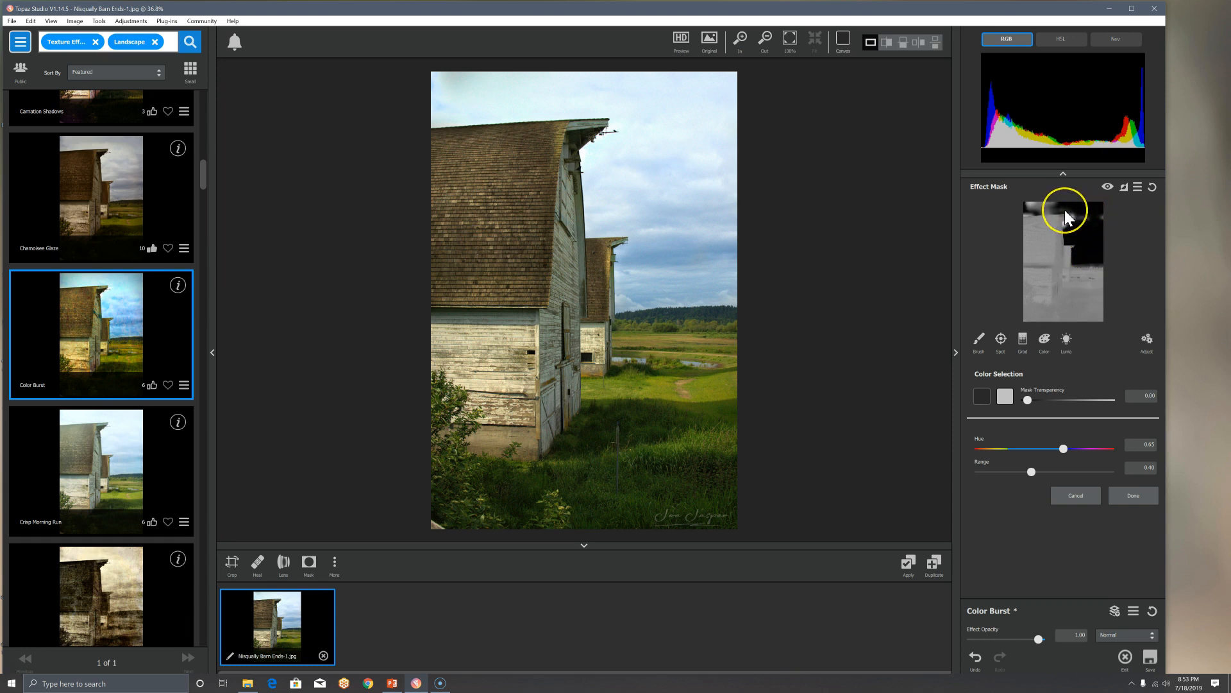
Step: Refine the effect mask with density about 0.41 and contrast about 2.00, and apply it
click(1147, 340)
drag(1037, 510, 1068, 513)
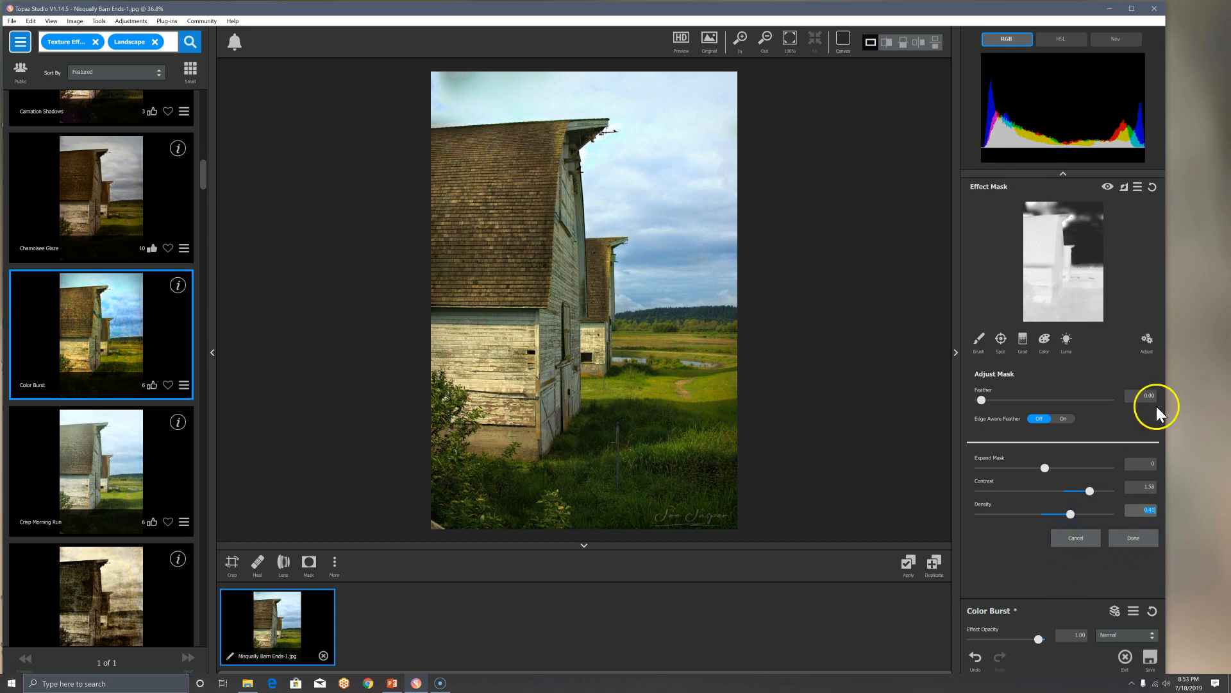
drag(1088, 491, 1108, 491)
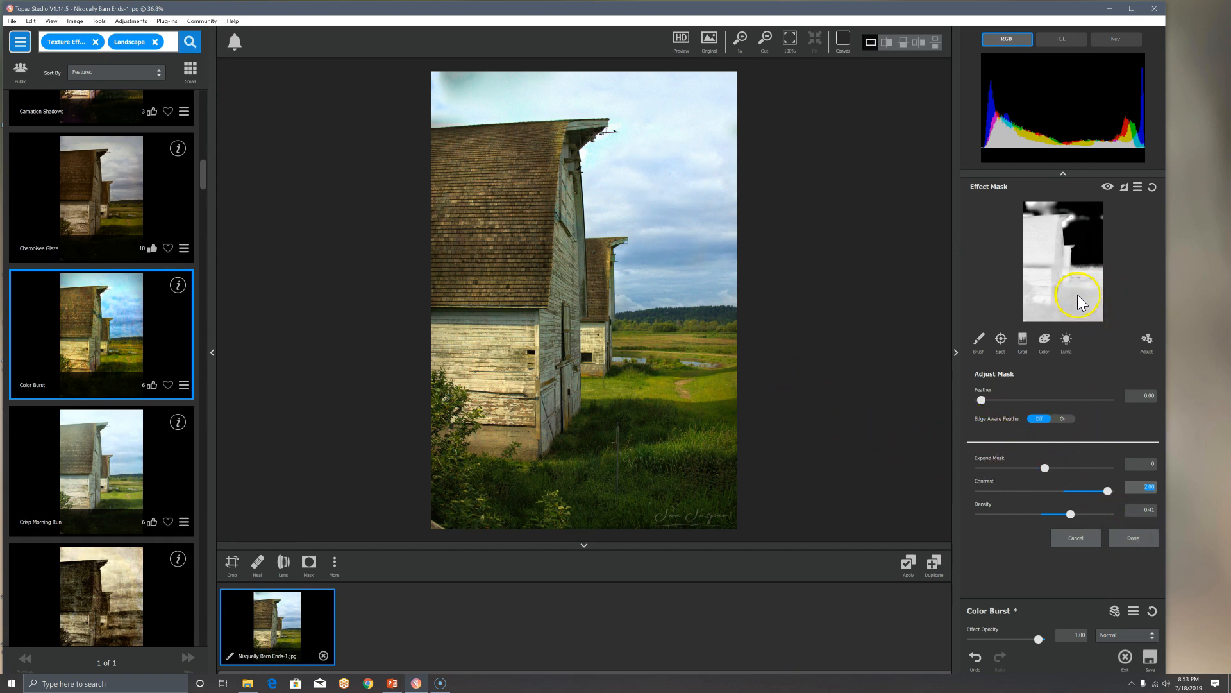
click(1133, 539)
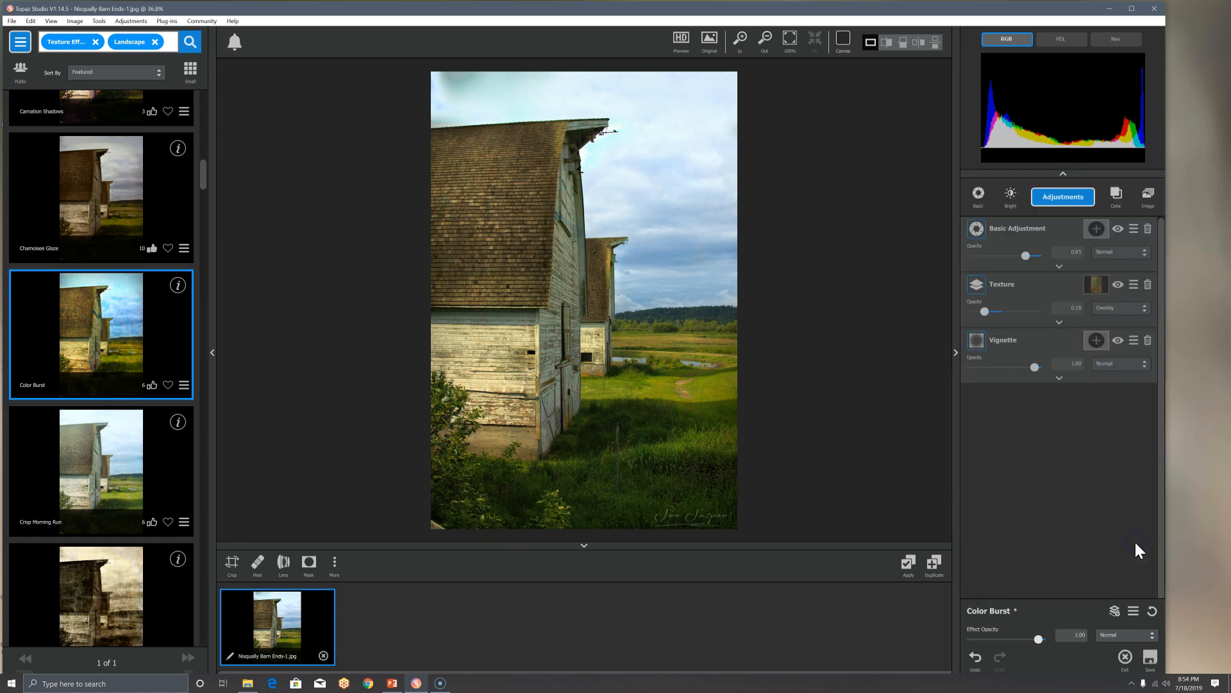